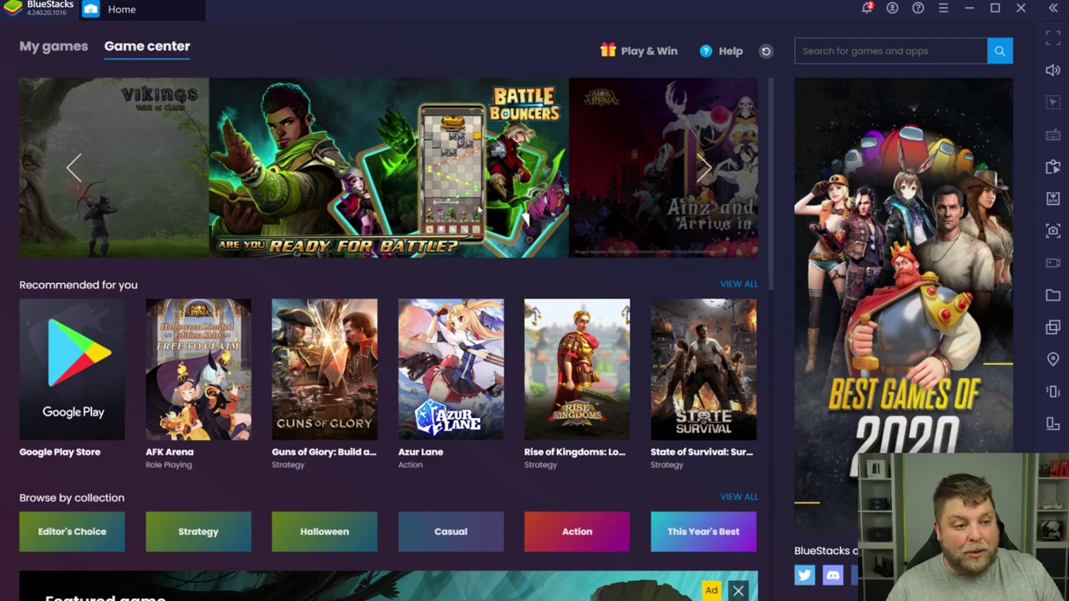
Step: Switch to the My games list and launch the Google Play Store from it
scroll(612, 245, "down", 7)
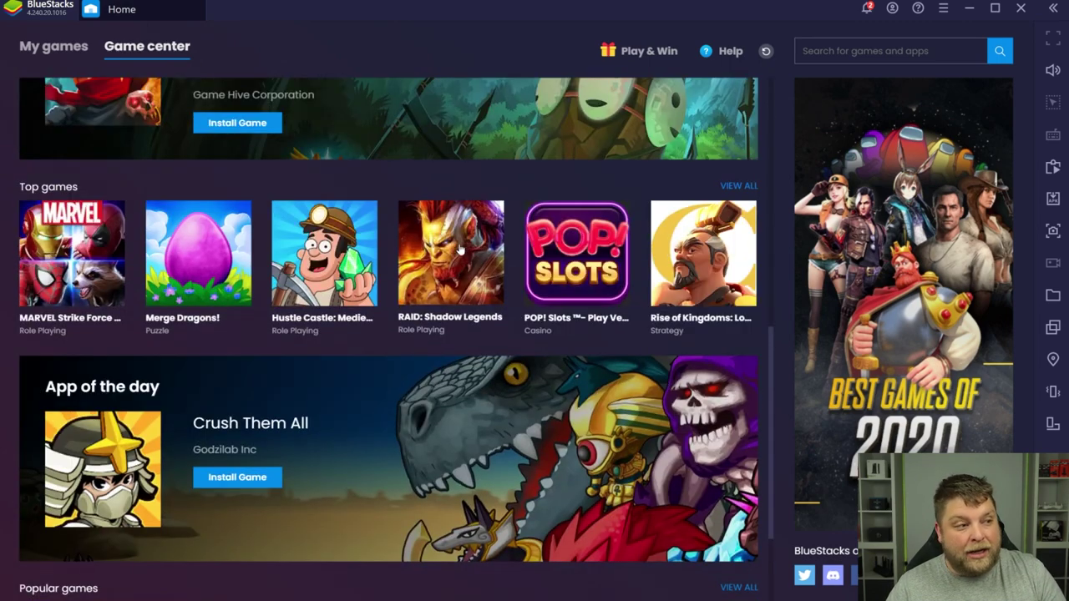
left_click(52, 50)
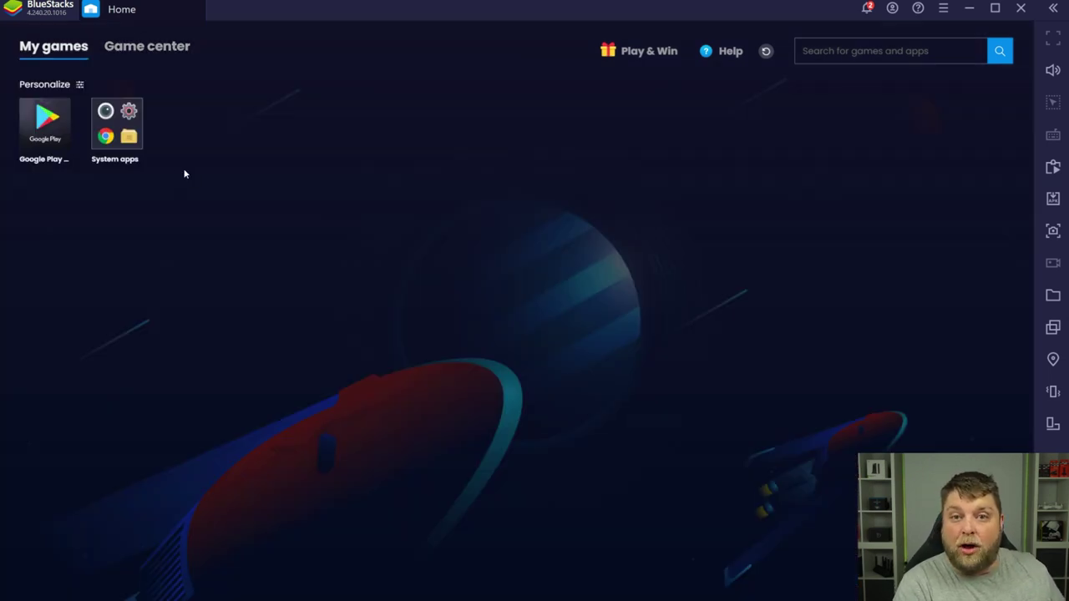
left_click(55, 140)
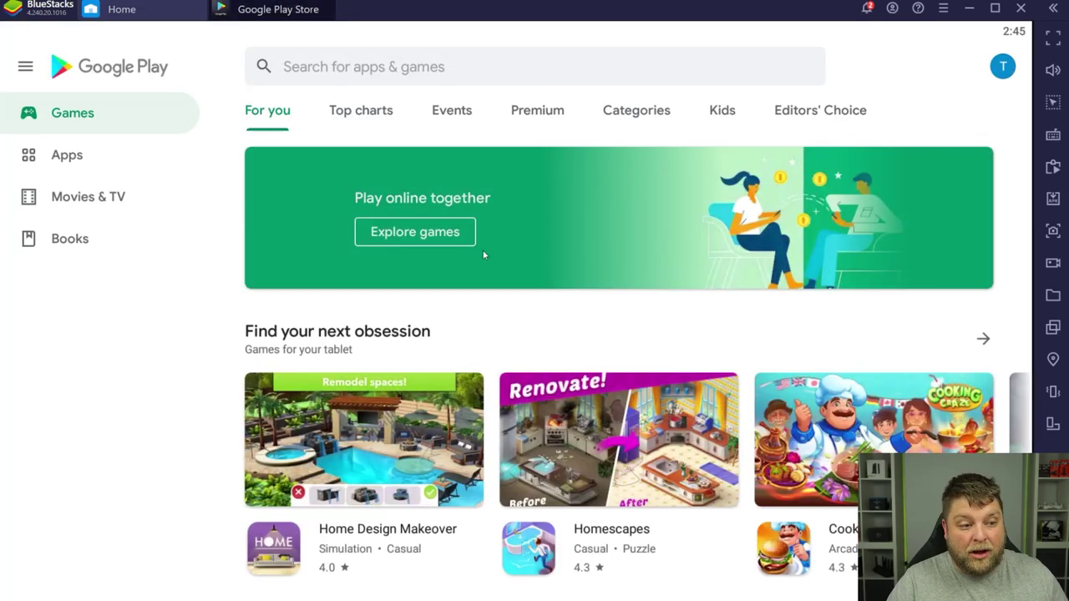
Step: Scroll through the Play Store's Games For you feed
scroll(566, 201, "down", 10)
scroll(651, 350, "up", 5)
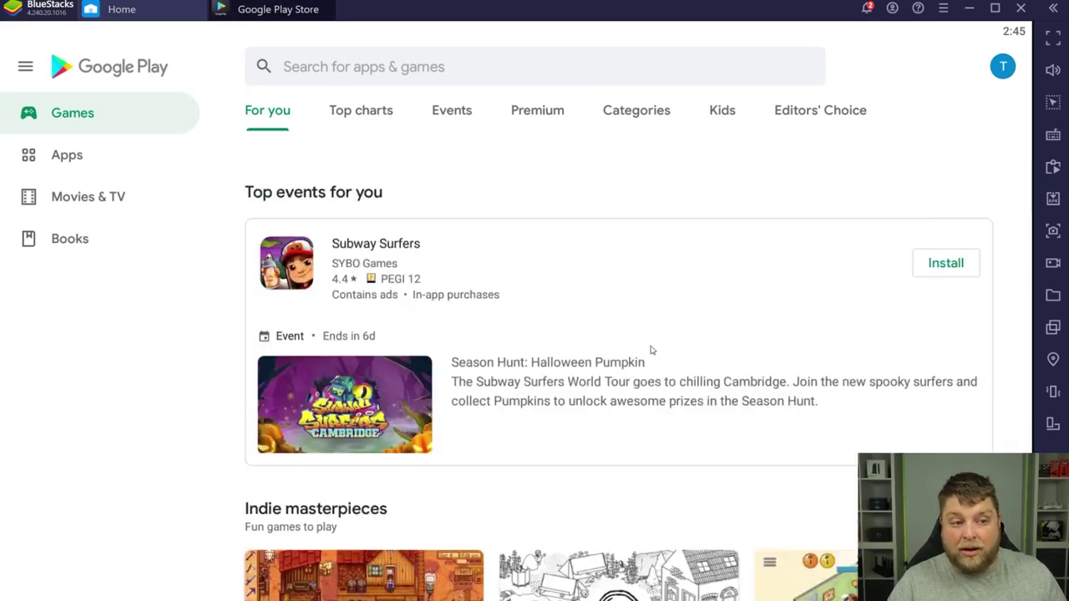
scroll(632, 341, "down", 10)
scroll(613, 334, "up", 1)
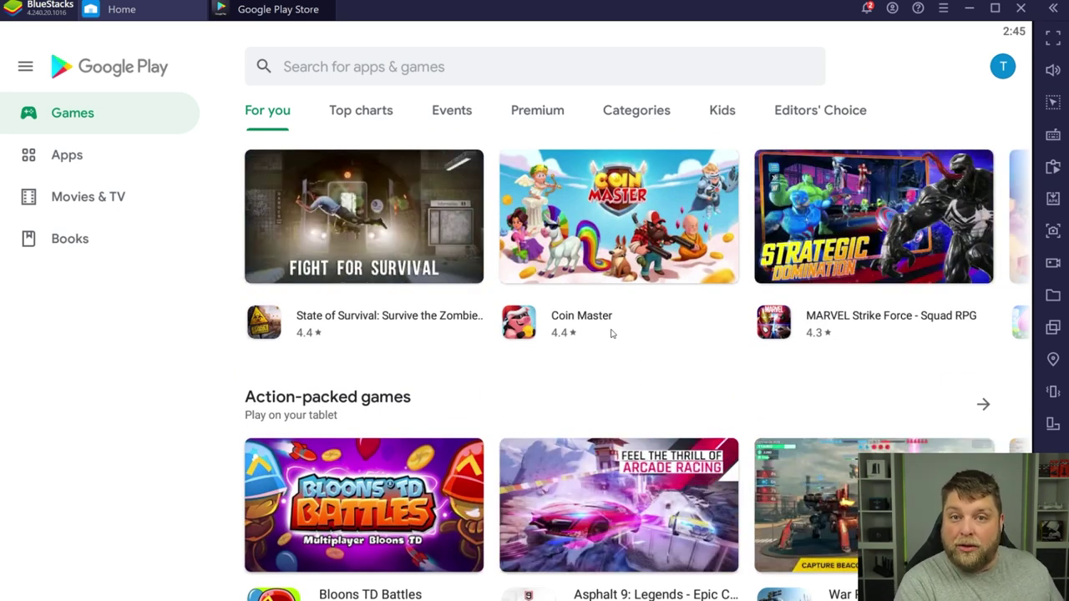
scroll(611, 333, "down", 1)
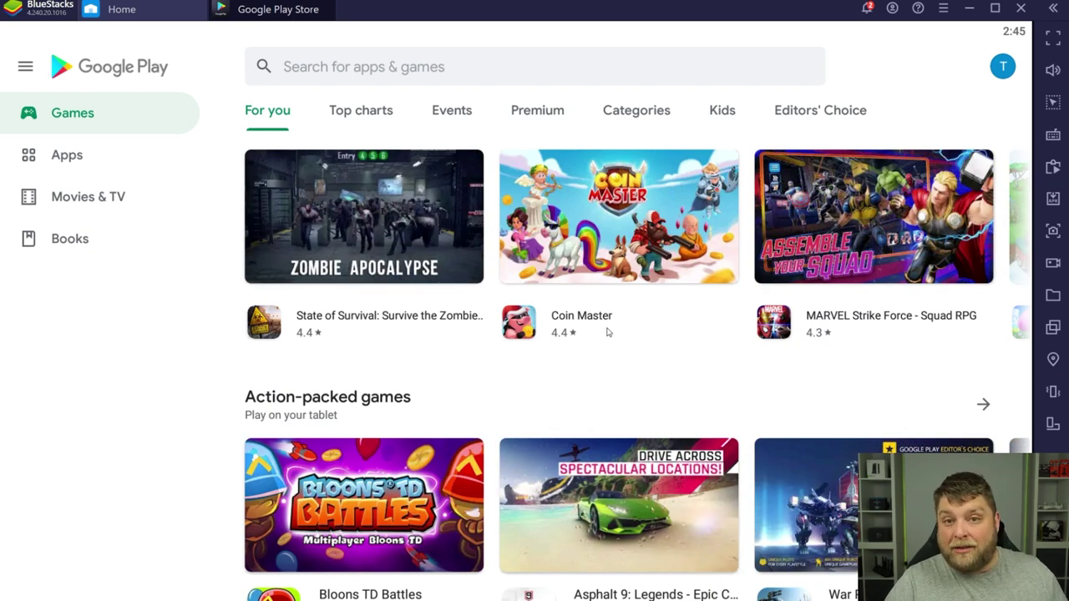
scroll(611, 327, "down", 5)
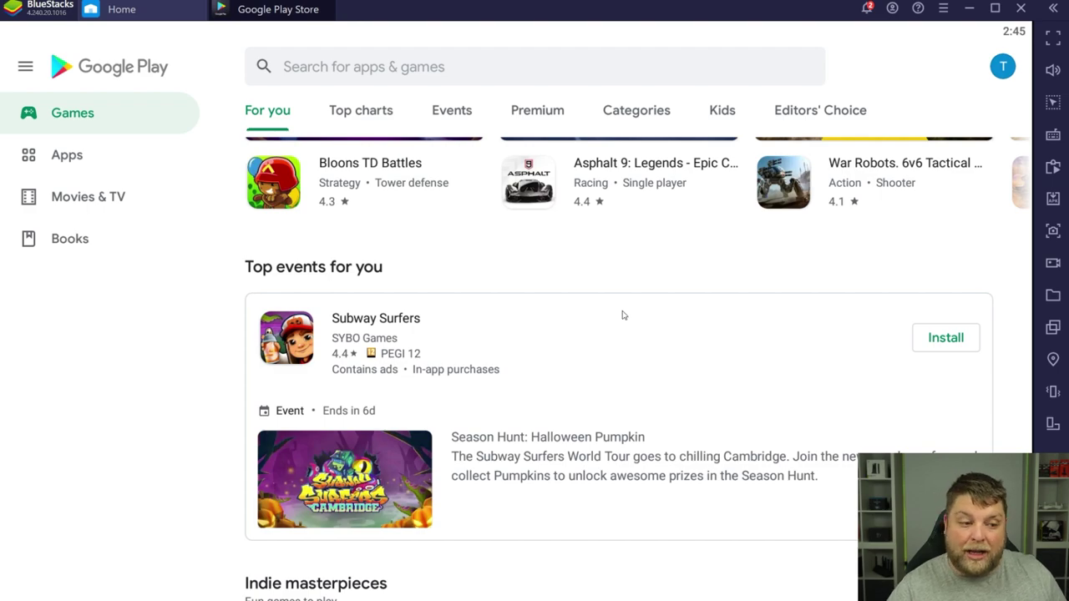
scroll(643, 313, "up", 1)
scroll(693, 351, "down", 1)
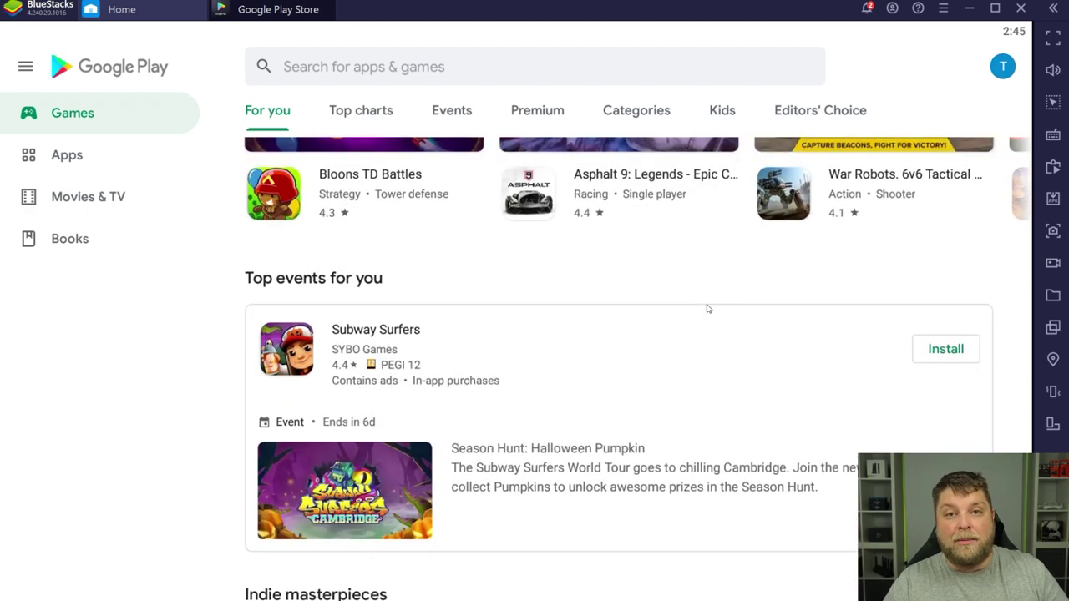
scroll(712, 284, "down", 1)
scroll(679, 401, "up", 12)
scroll(716, 461, "down", 10)
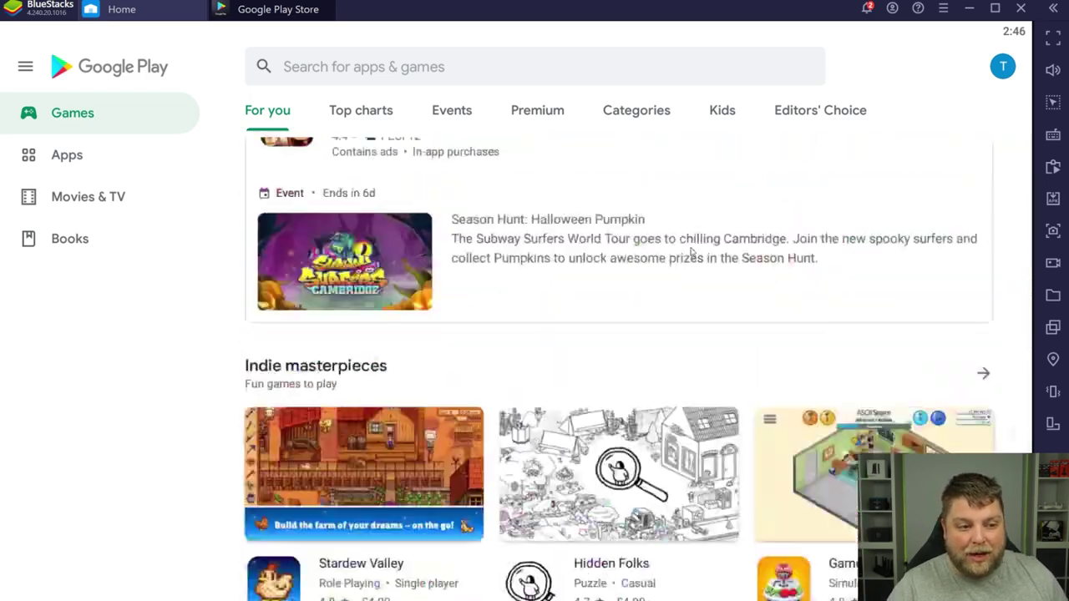
scroll(693, 269, "up", 9)
Step: Return to the top of the feed and go back to the BlueStacks home screen
scroll(696, 356, "up", 3)
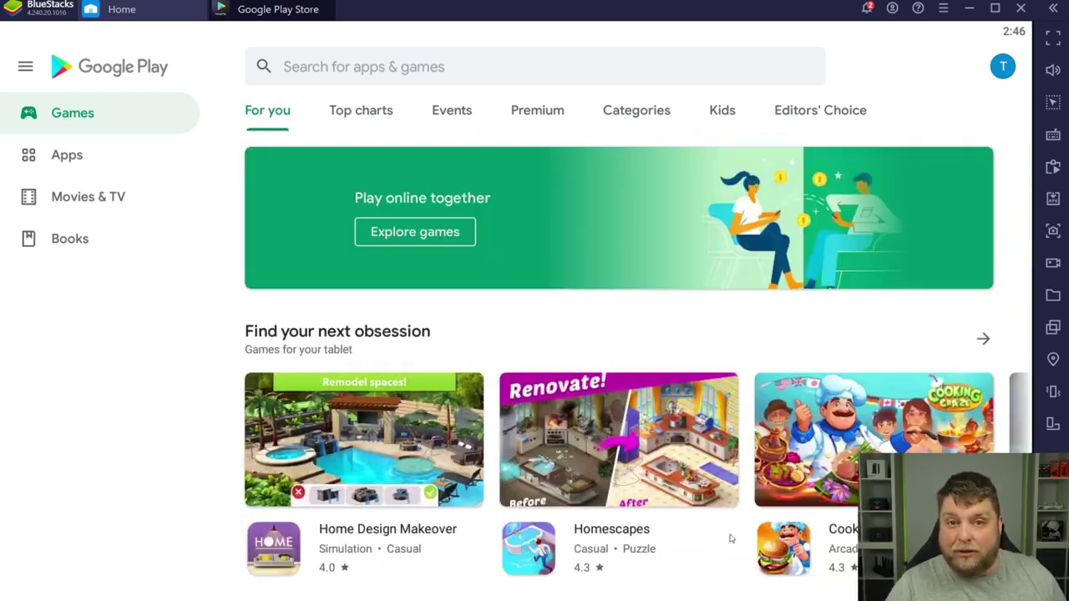
left_click(330, 5)
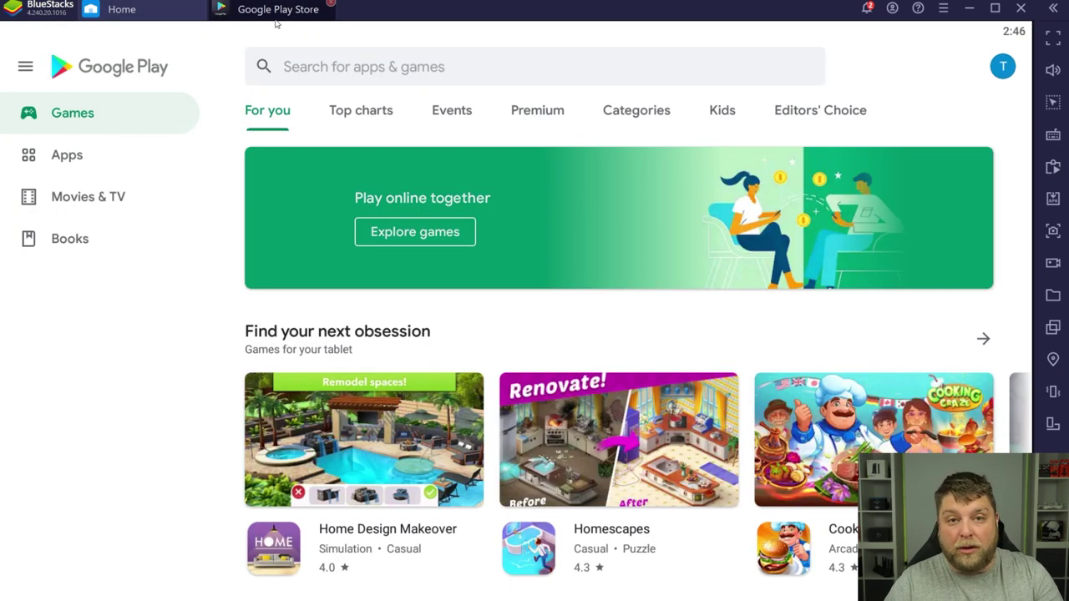
left_click(145, 13)
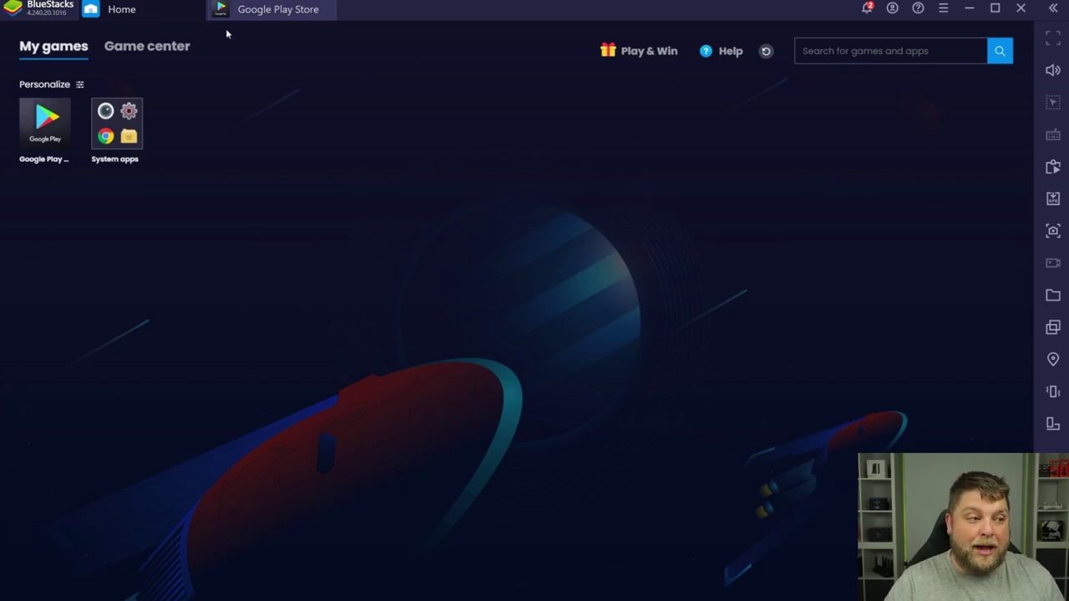
Step: Switch back to the Google Play Store tab
left_click(261, 15)
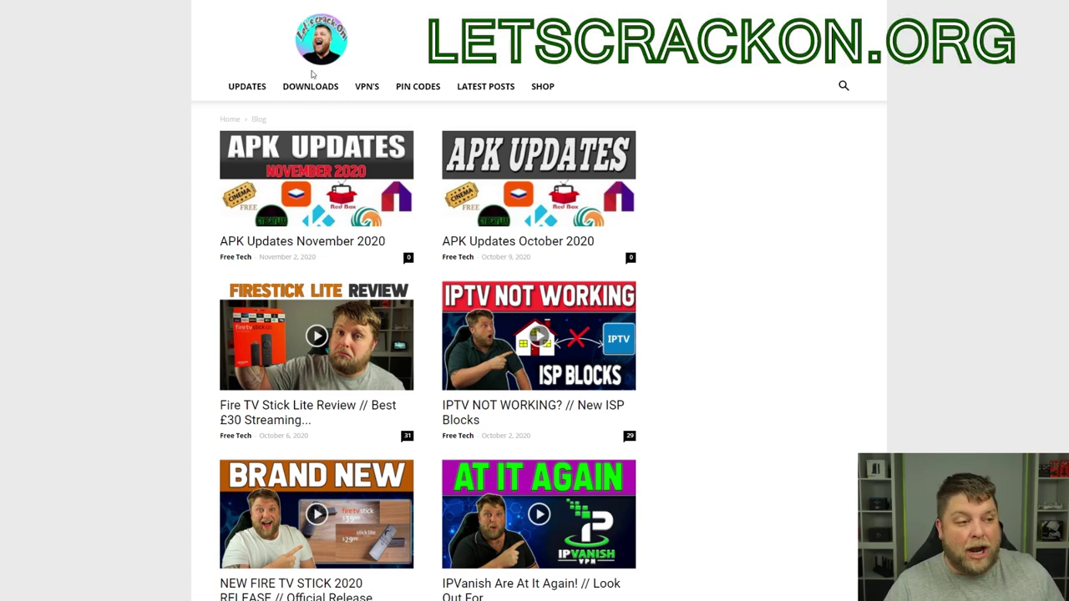
Step: Download Aptoide TV from letscrackon.org's Downloads page, saving it as AptoideTV in Documents\bluestacks
left_click(315, 94)
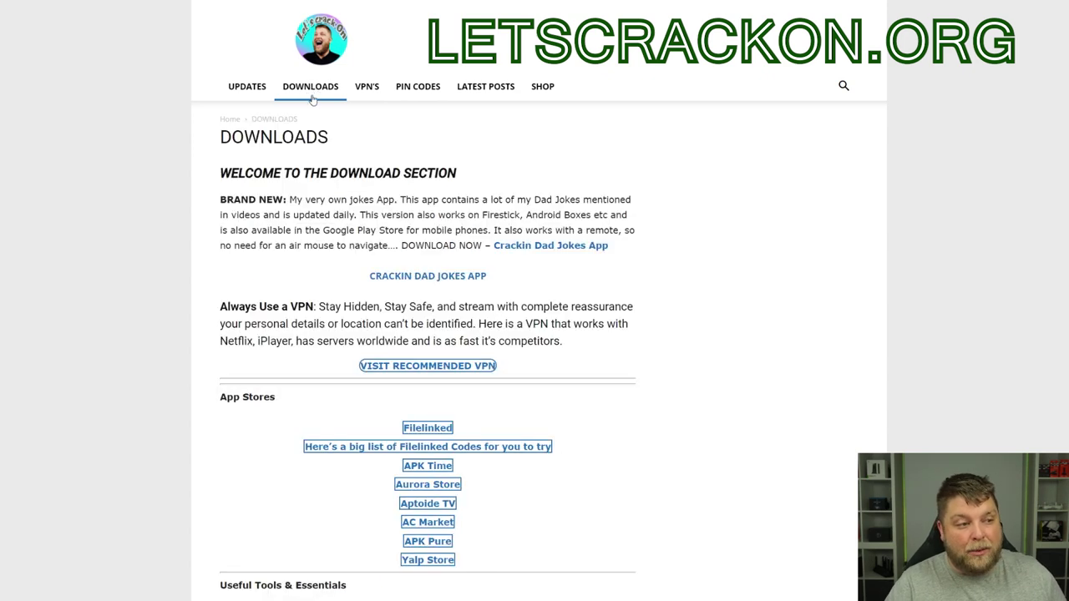
scroll(466, 315, "down", 3)
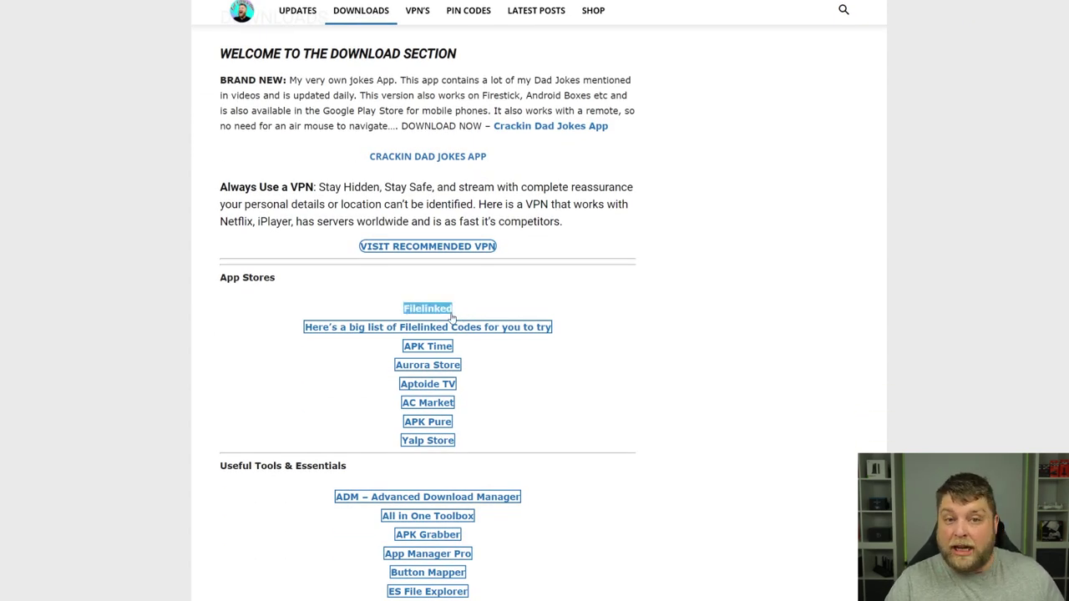
left_click(437, 385)
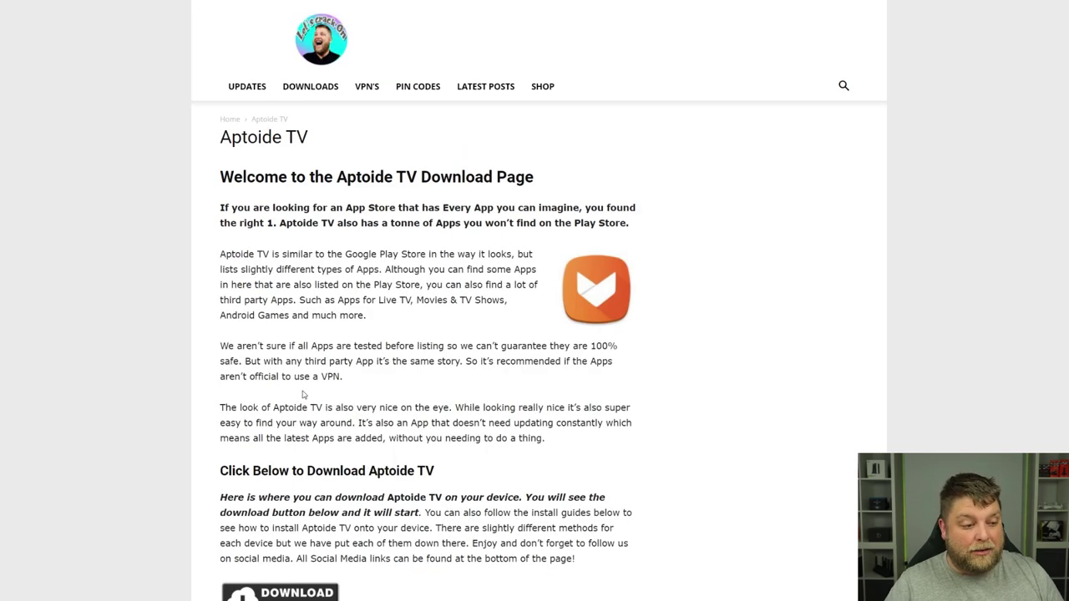
scroll(303, 393, "down", 3)
left_click(276, 307)
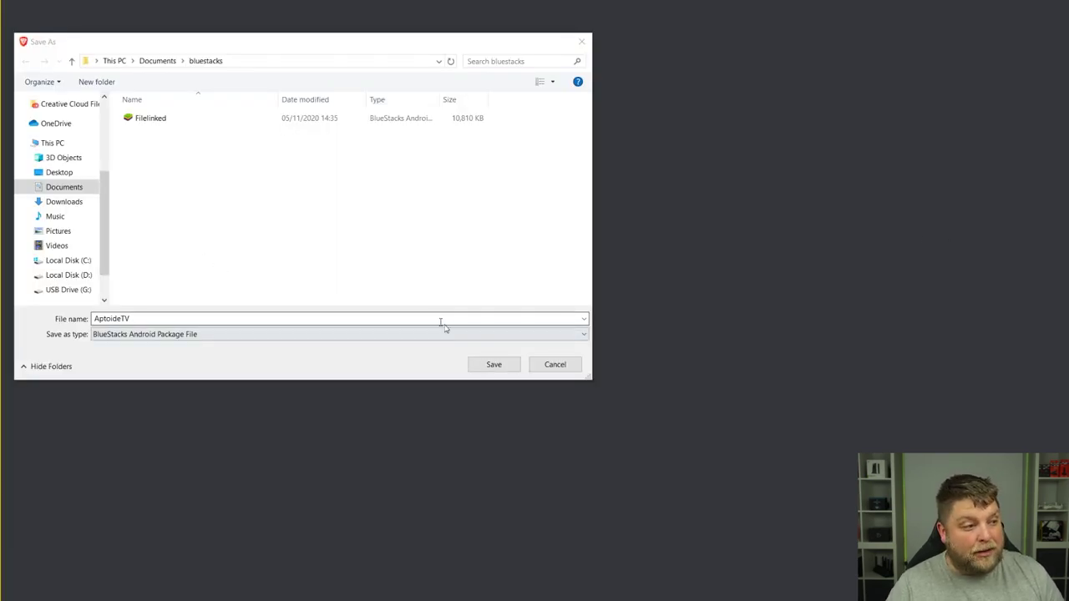
left_click(494, 365)
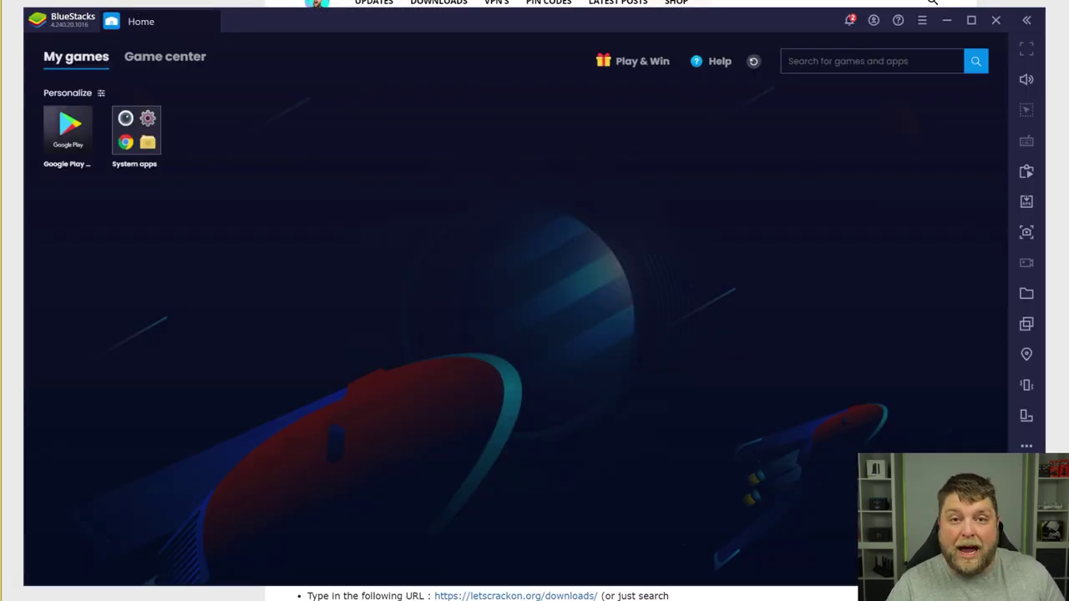
Step: Drag Filelinked and AptoideTV from the bluestacks folder into BlueStacks to install them
mouse_move(314, 598)
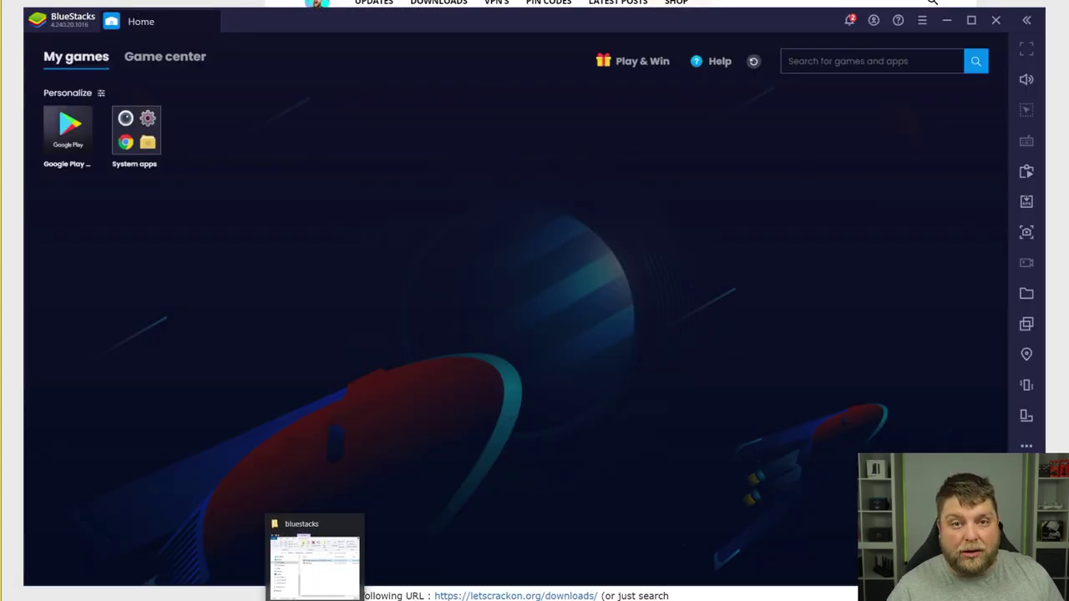
left_click(314, 568)
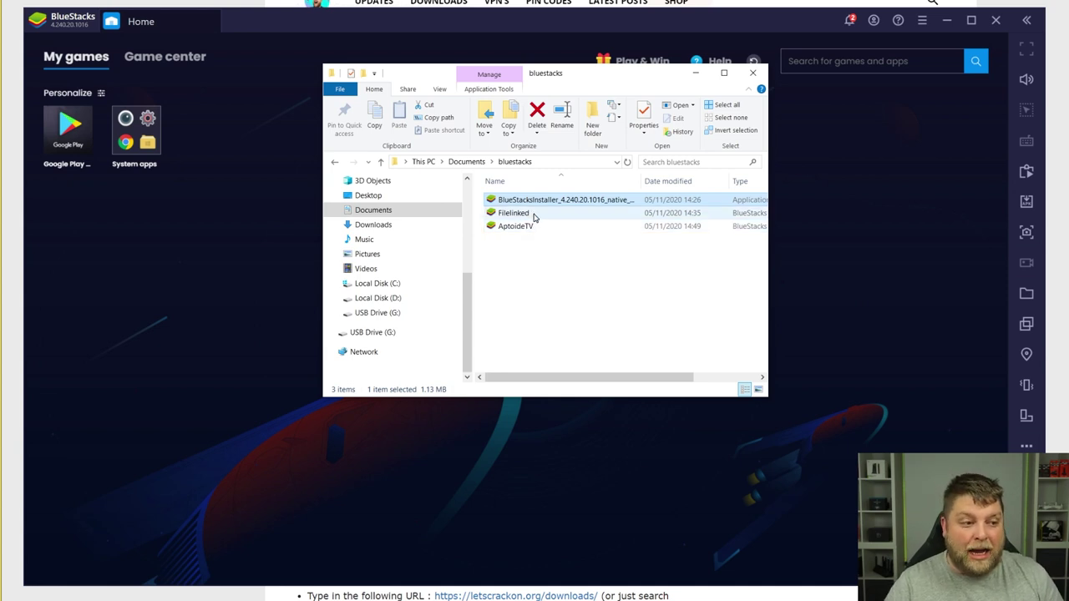
left_click_drag(535, 217, 238, 193)
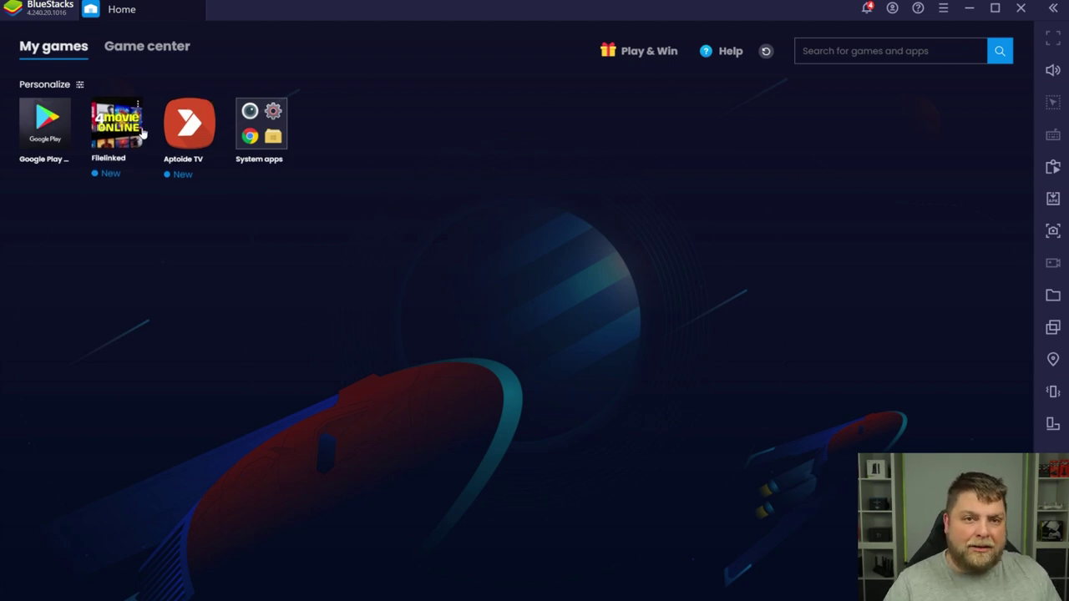
Step: Test-launch Filelinked, close it, then open Aptoide TV
left_click(122, 123)
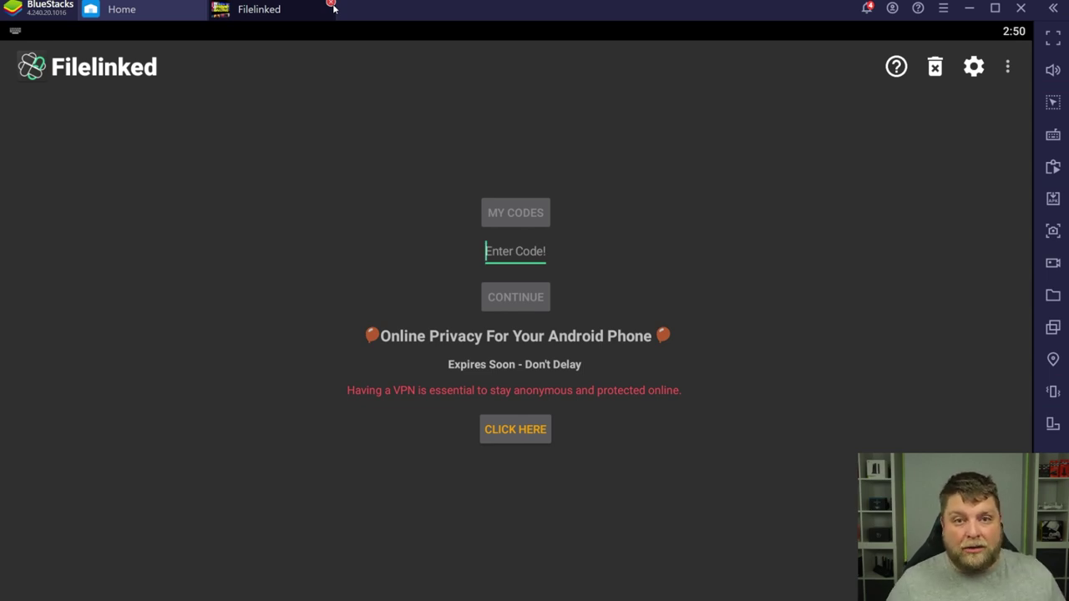
left_click(330, 5)
left_click(195, 123)
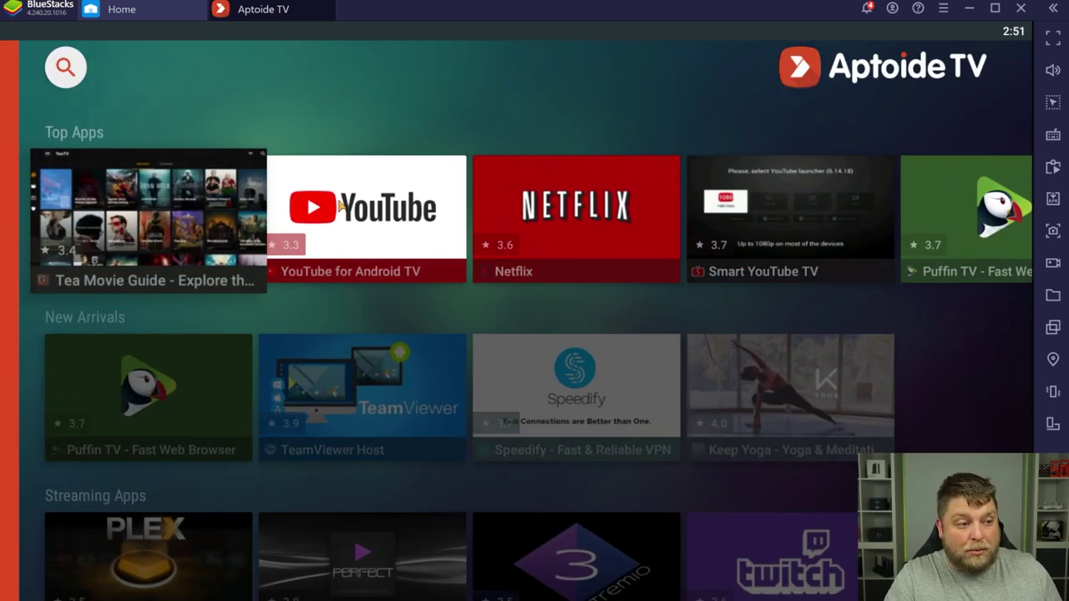
Step: Install Tea Movie Guide (TeaTV) from Aptoide TV's featured tiles, then return home
left_click(342, 210)
left_click(146, 222)
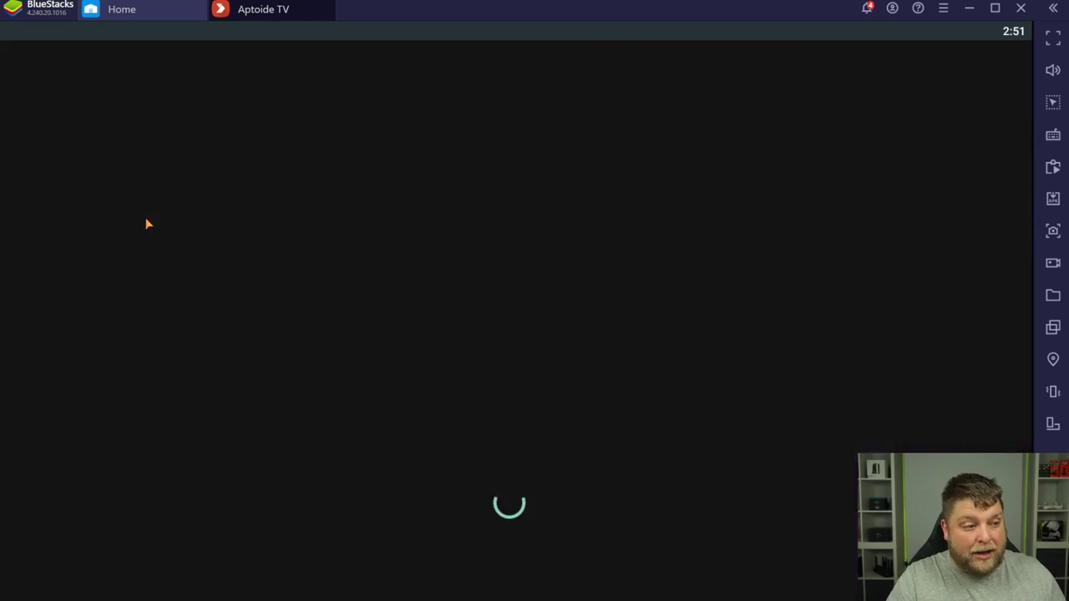
left_click(292, 262)
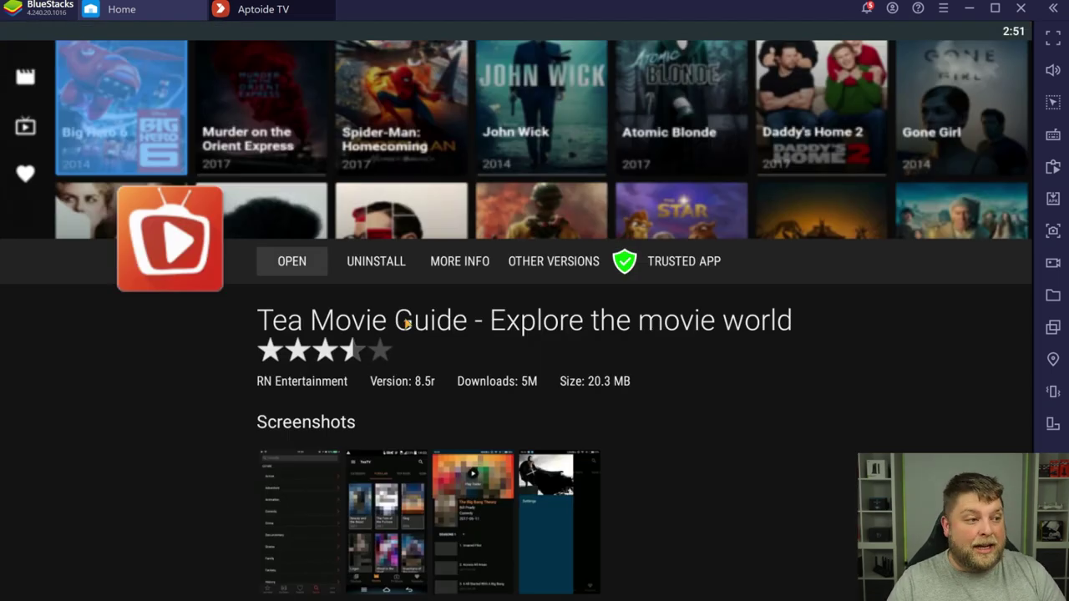
left_click(137, 9)
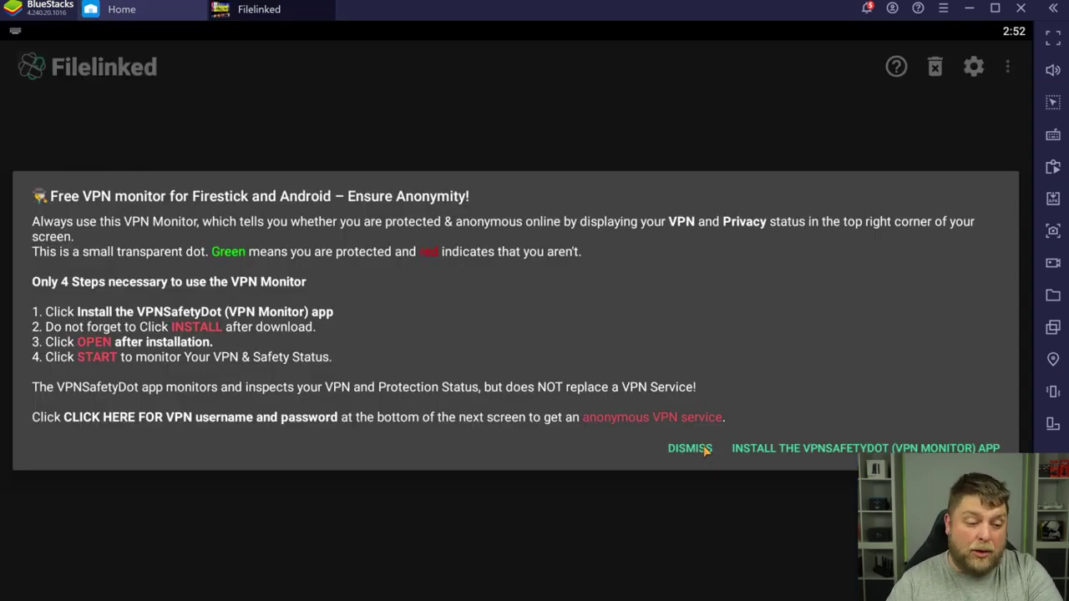
Step: Dismiss the VPN notice, enter the Filelinked store code and its PIN, and close the promo
left_click(682, 444)
left_click(526, 294)
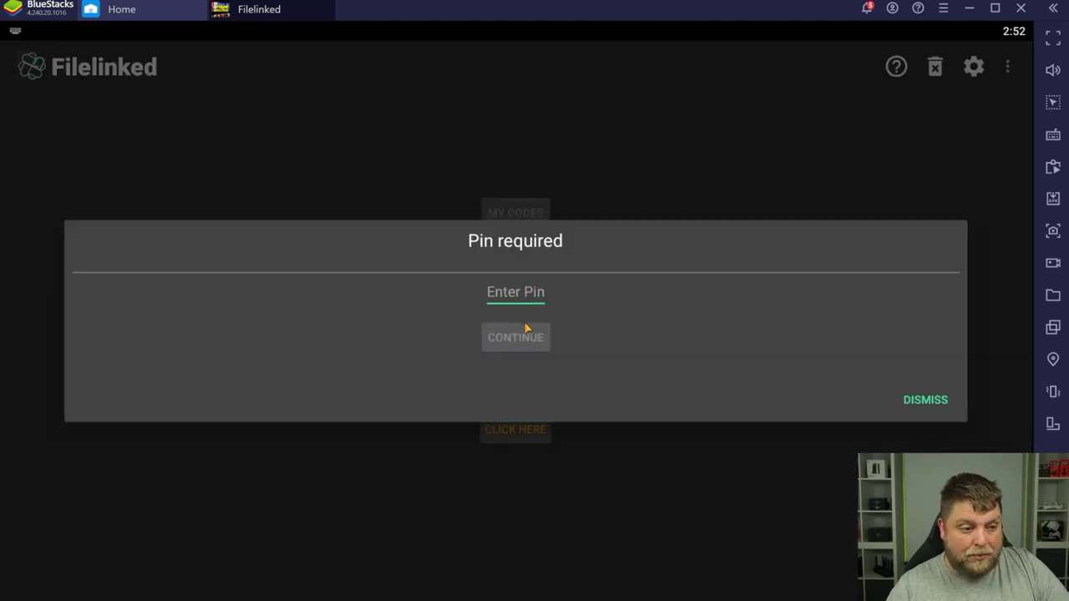
left_click(527, 338)
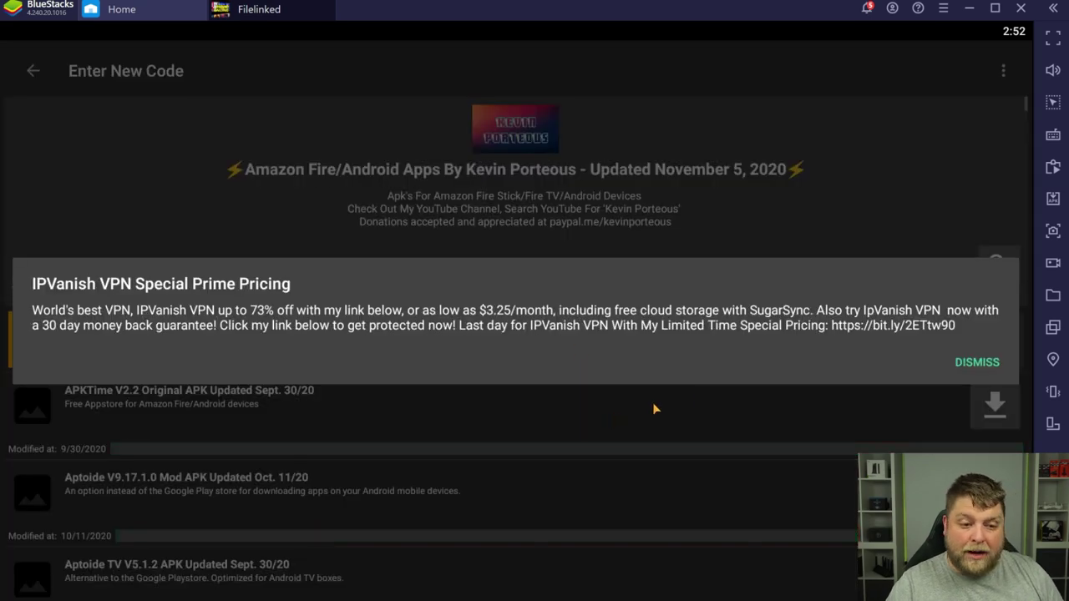
left_click(1007, 365)
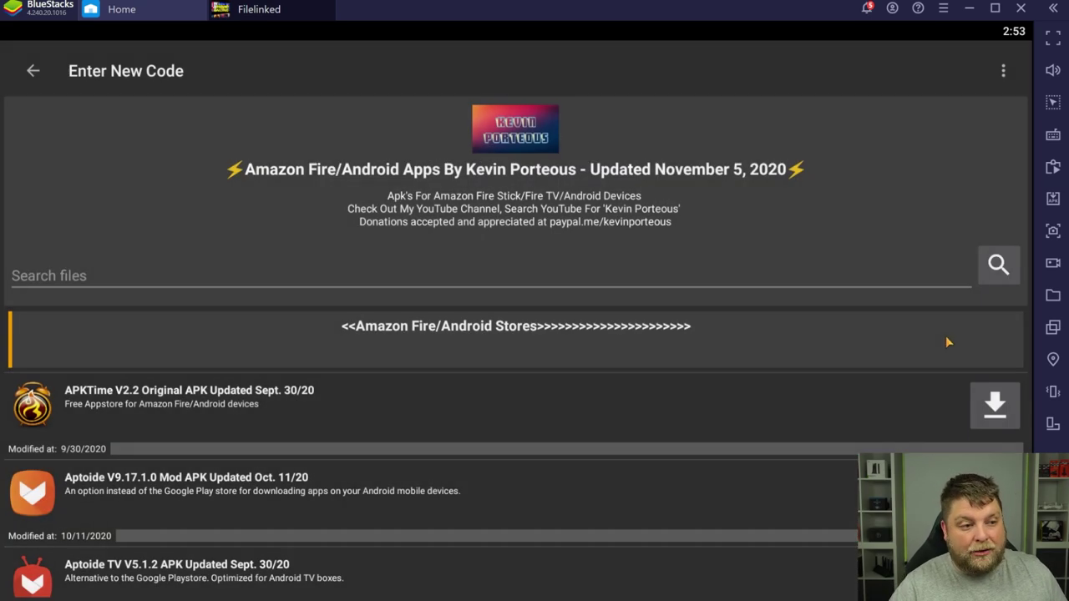
Step: Download and install the BeeTV V2.5.9 Ad Free Lite APK, then return home
scroll(663, 501, "down", 10)
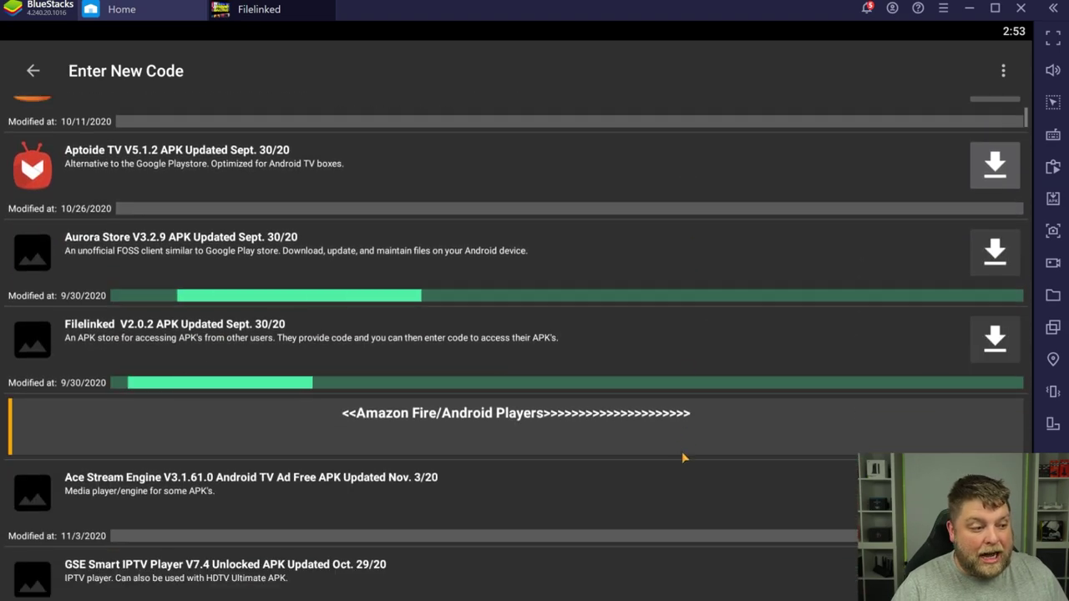
scroll(699, 410, "down", 15)
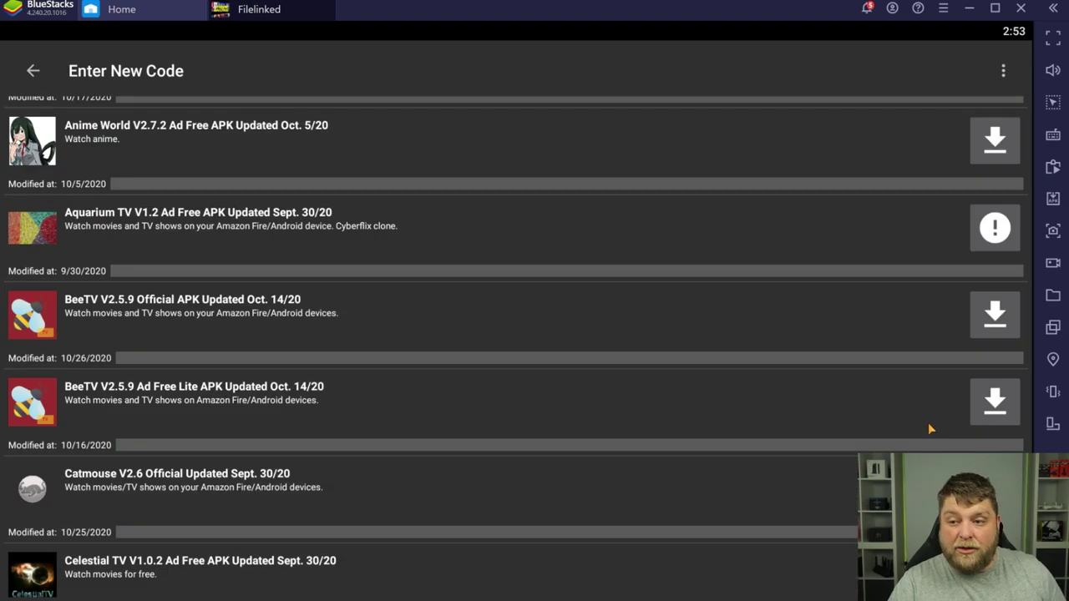
left_click(995, 402)
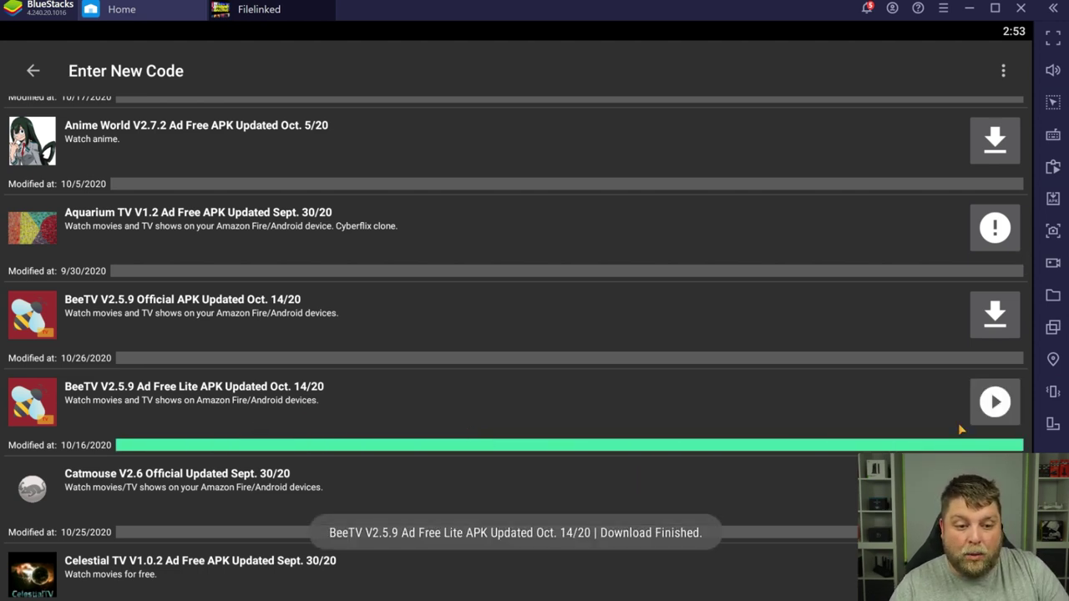
left_click(992, 400)
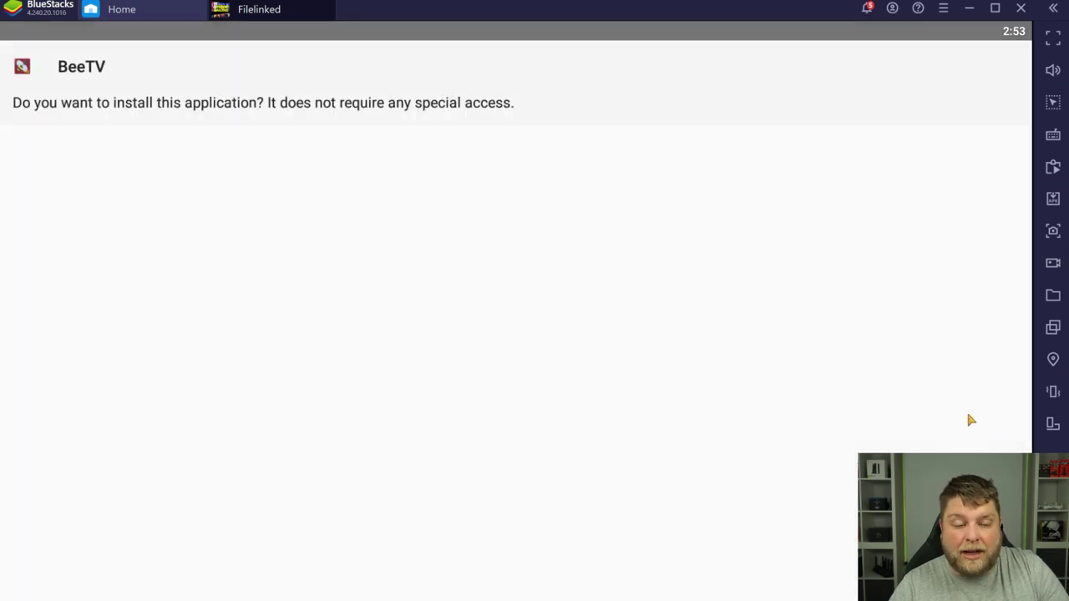
left_click(994, 584)
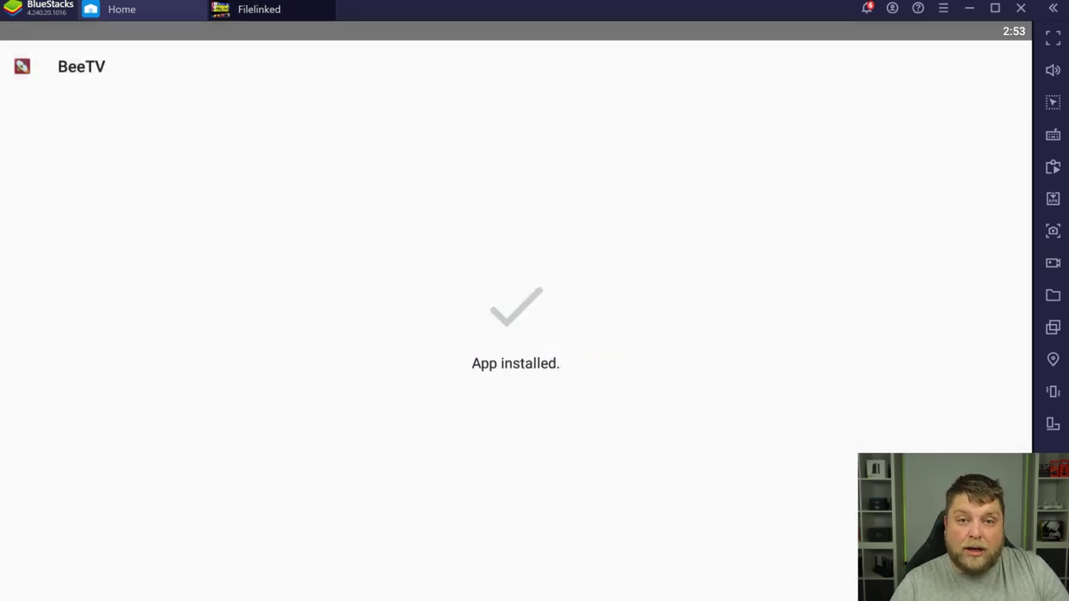
left_click(918, 585)
left_click(159, 9)
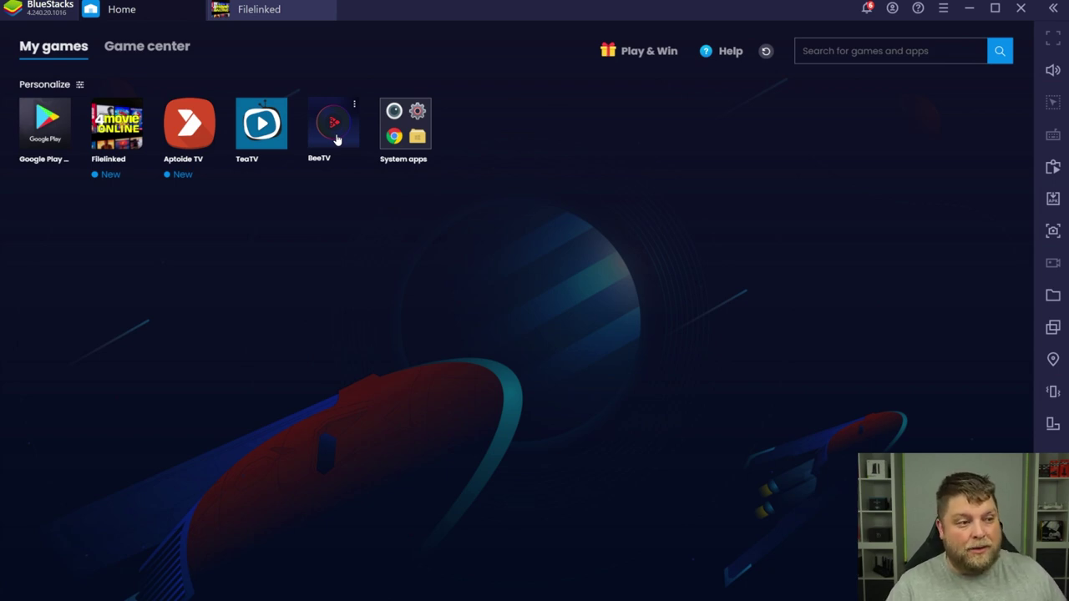
Step: Launch BeeTV, deny storage access, and open the Elite show's detail page
left_click(334, 125)
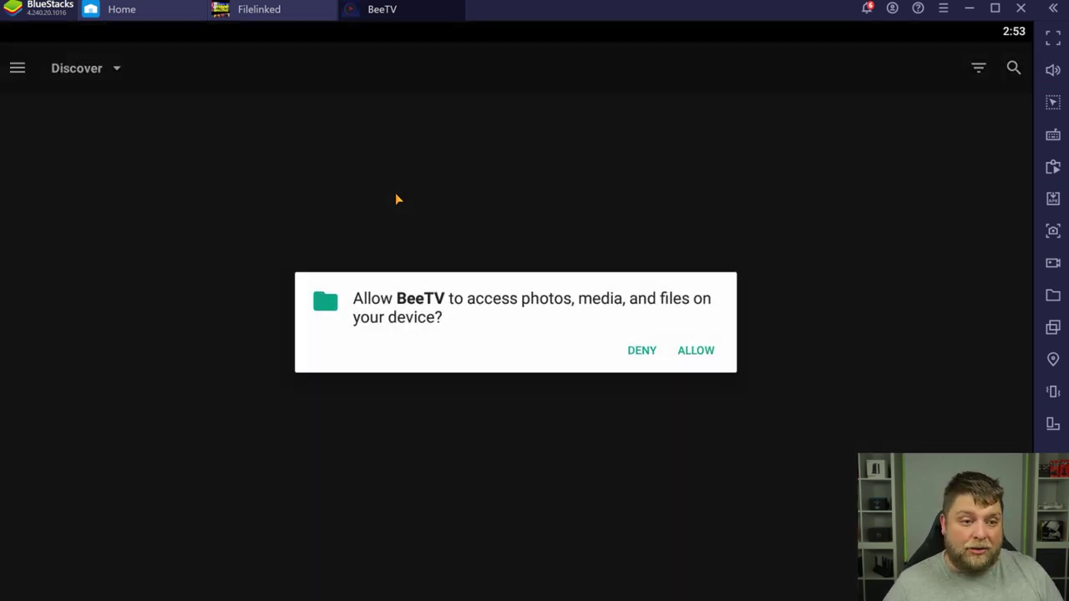
left_click(639, 352)
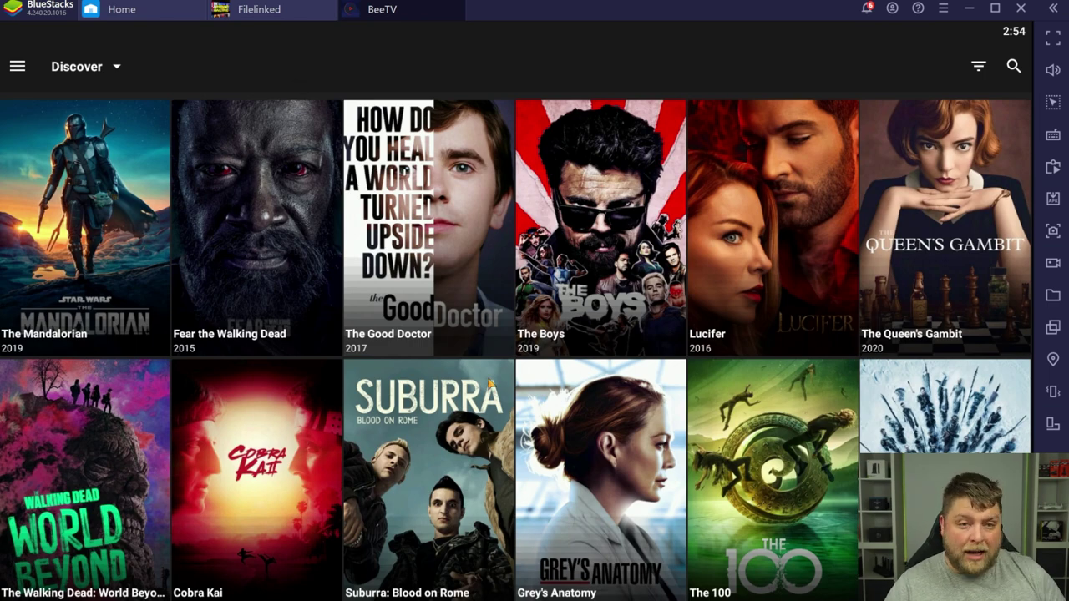
left_click_drag(527, 461, 525, 251)
scroll(523, 224, "up", 5)
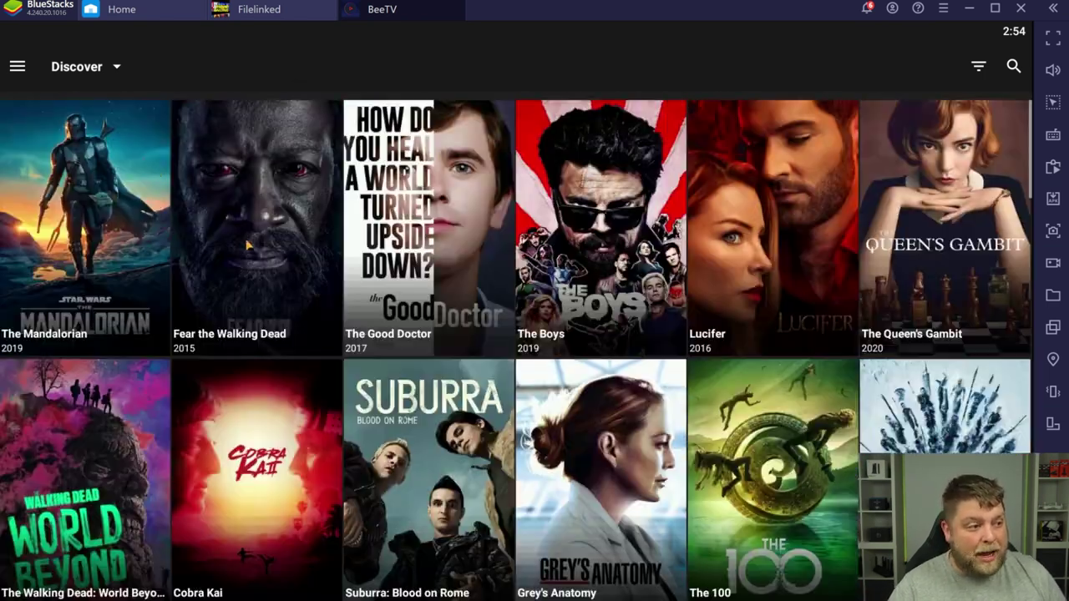
scroll(509, 383, "down", 5)
left_click(440, 372)
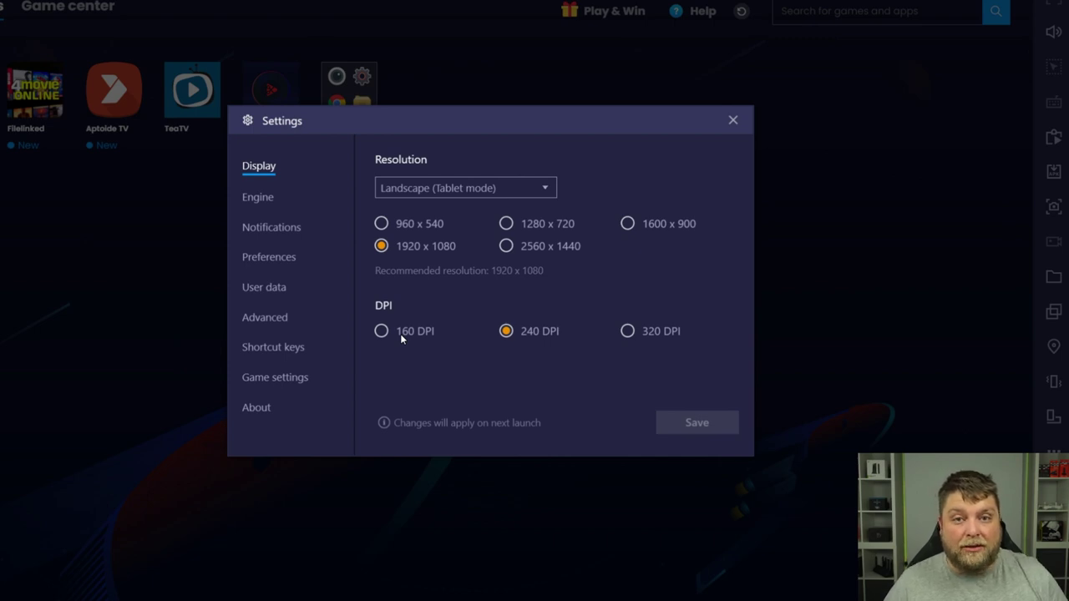
Step: In Engine settings' Performance section, set RAM(MB) to Custom and reopen the RAM dropdown
left_click(259, 197)
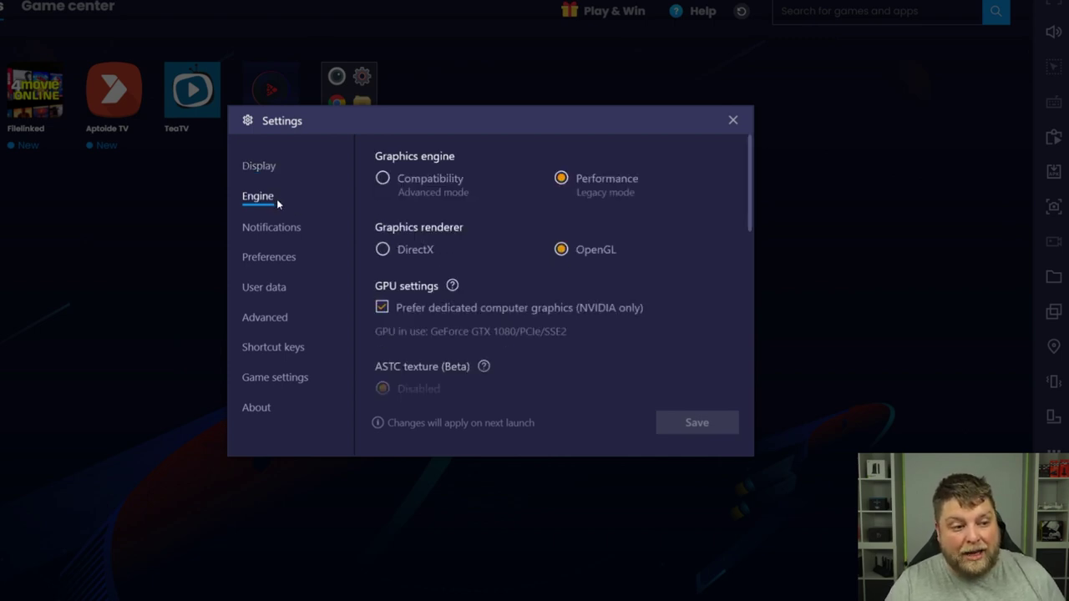
scroll(544, 249, "down", 1)
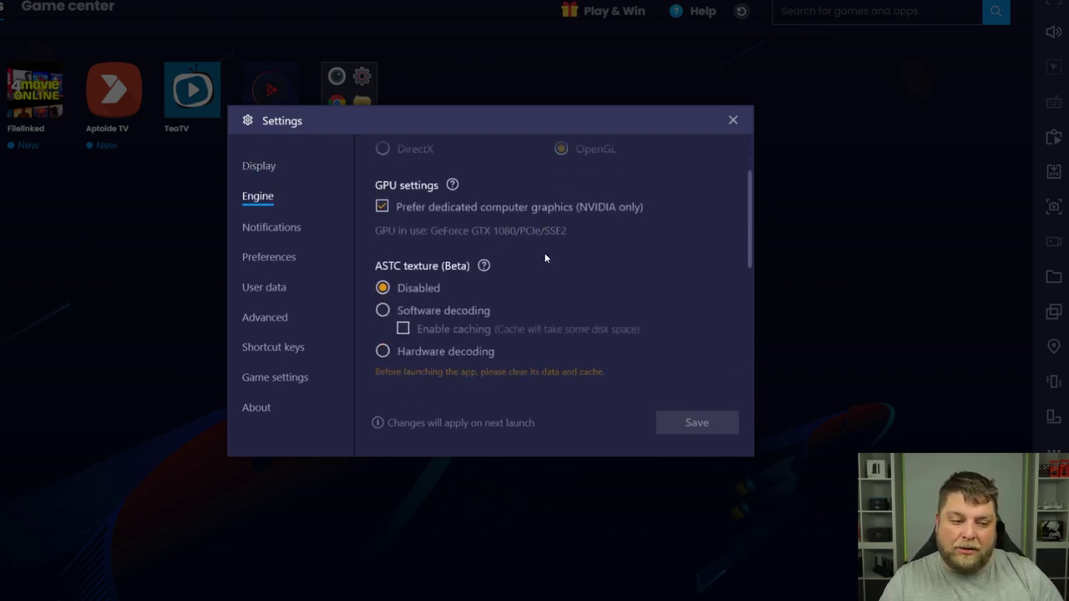
scroll(491, 277, "up", 1)
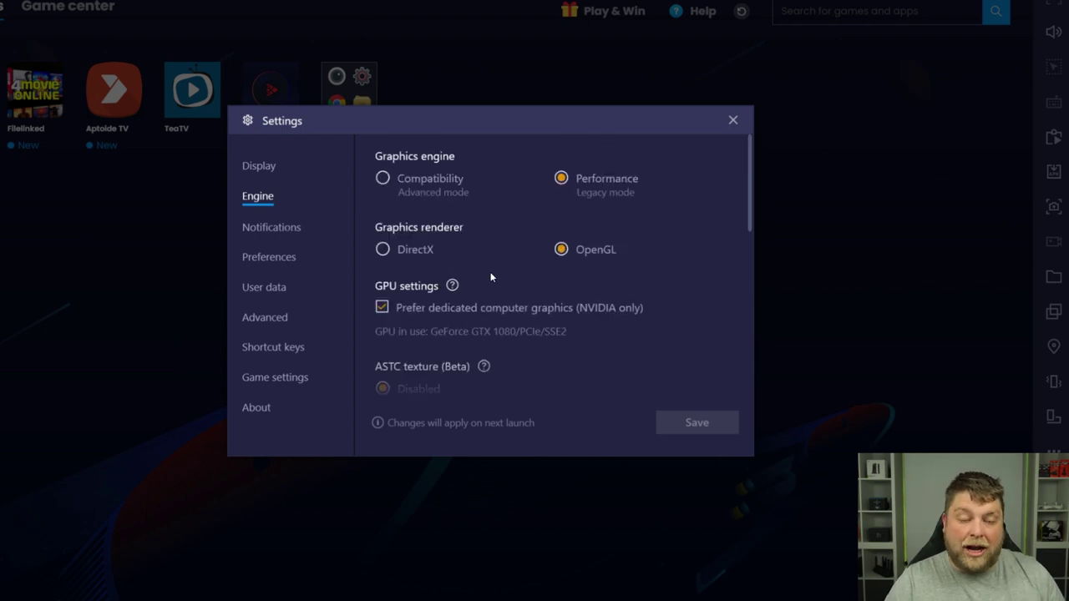
scroll(483, 247, "down", 1)
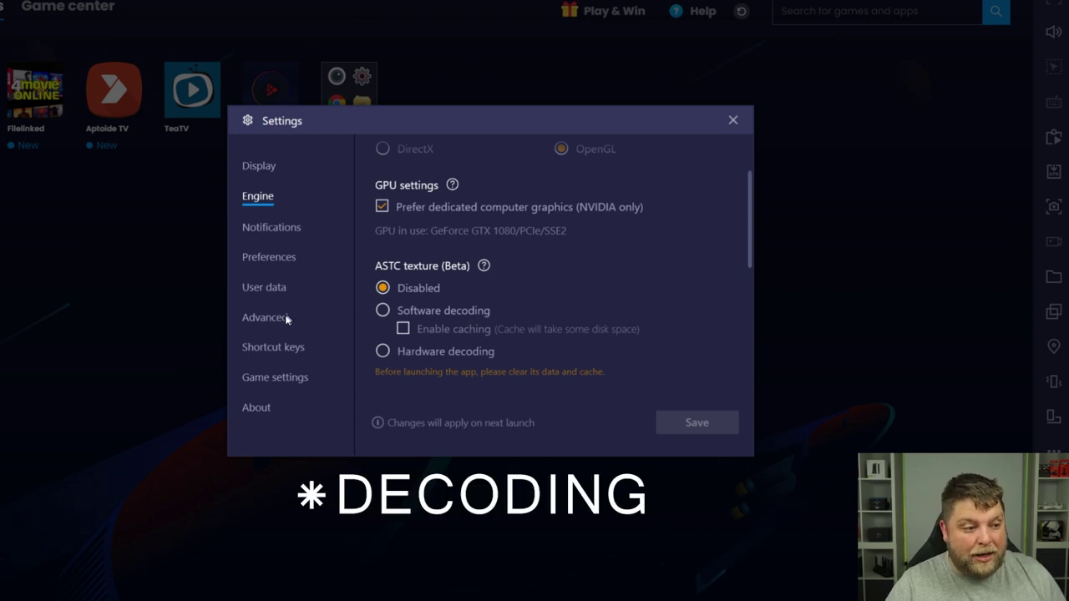
scroll(484, 269, "down", 1)
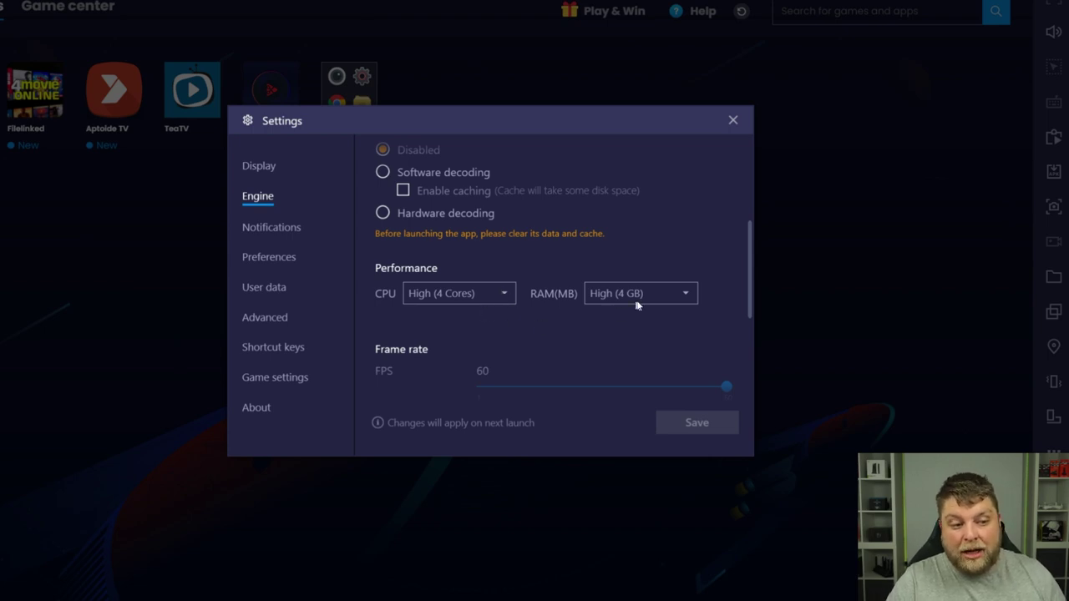
left_click(685, 293)
left_click(639, 380)
left_click(684, 294)
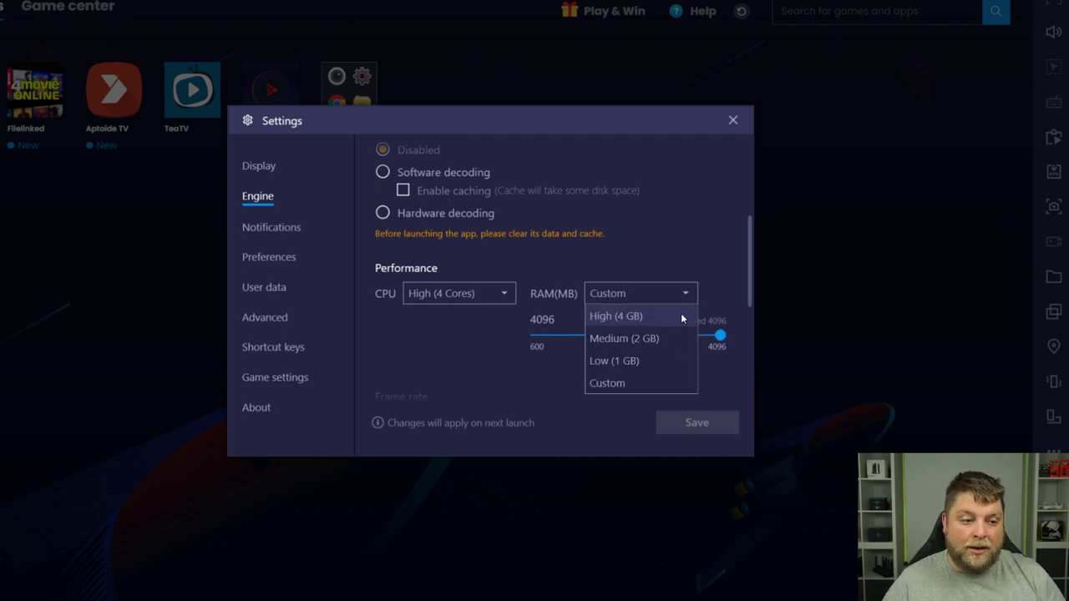